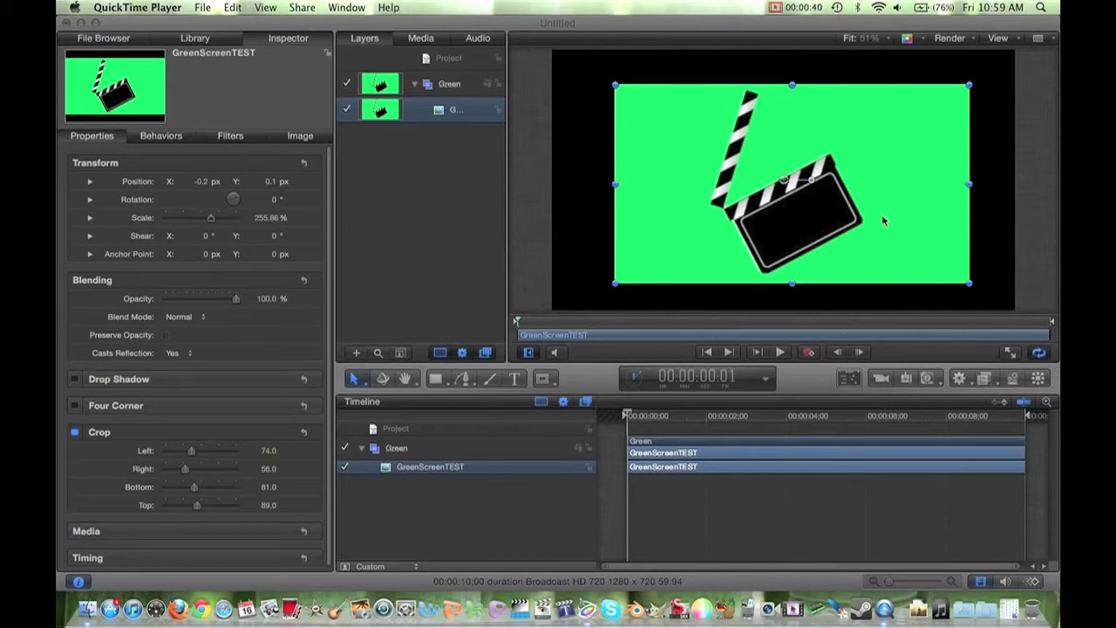
Show the Keying filters (Keyer, Luma Keyer, Matte Magic, Spill Suppression) in Motion's Library
click(675, 468)
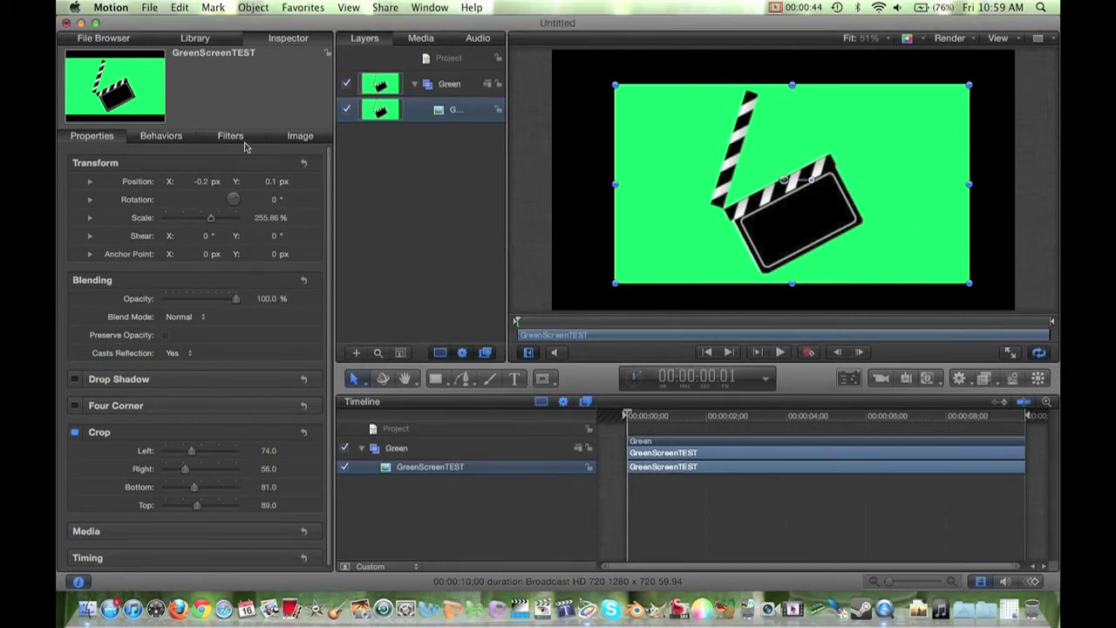
click(197, 41)
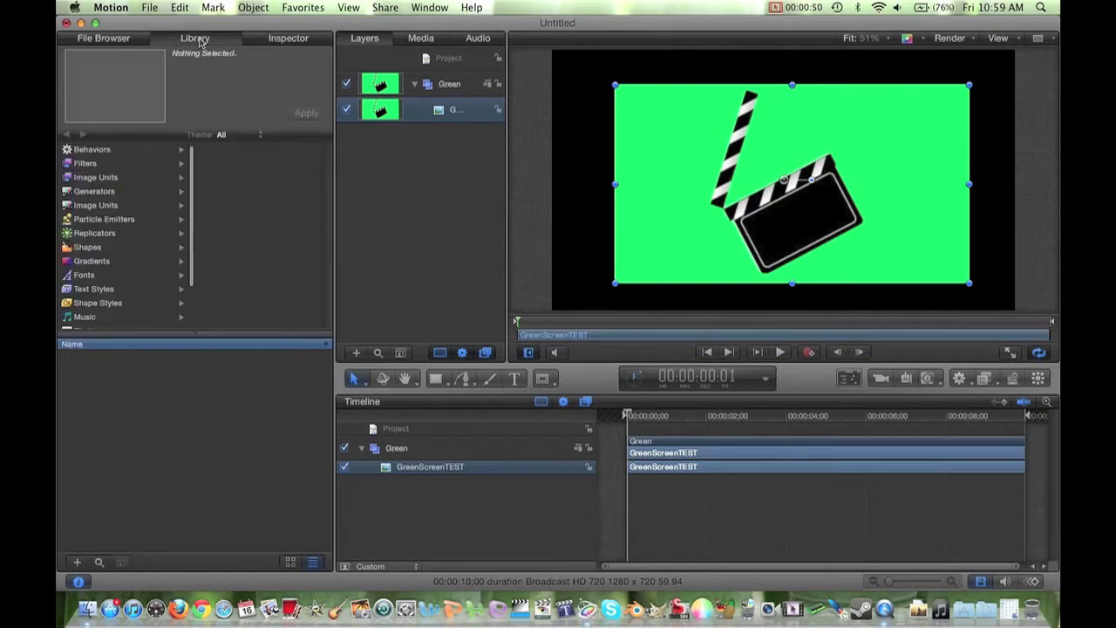
click(86, 165)
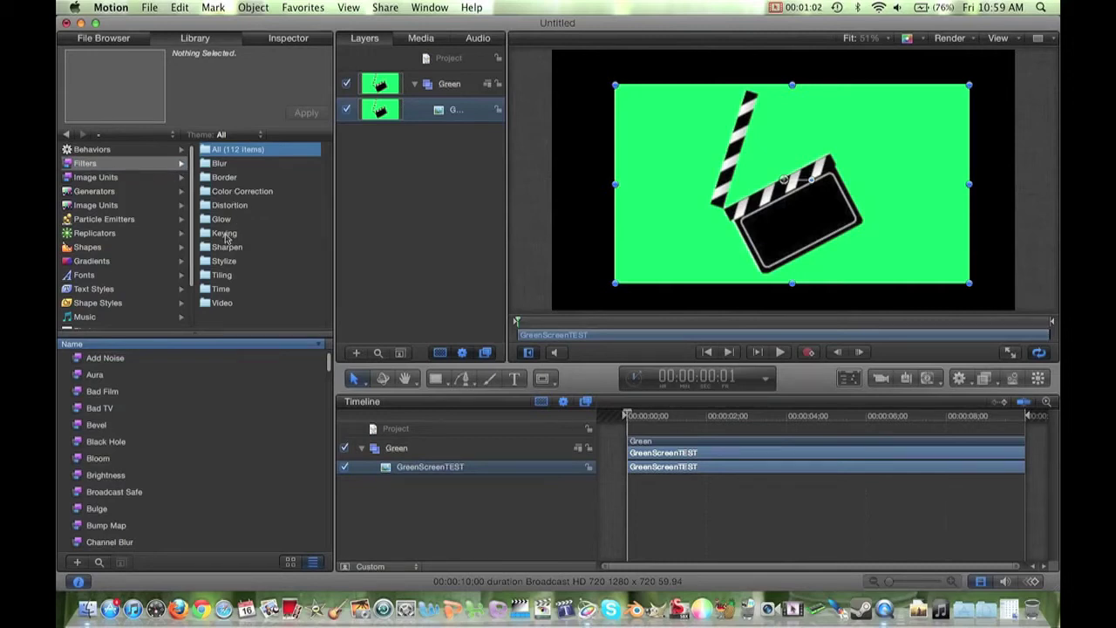
click(225, 235)
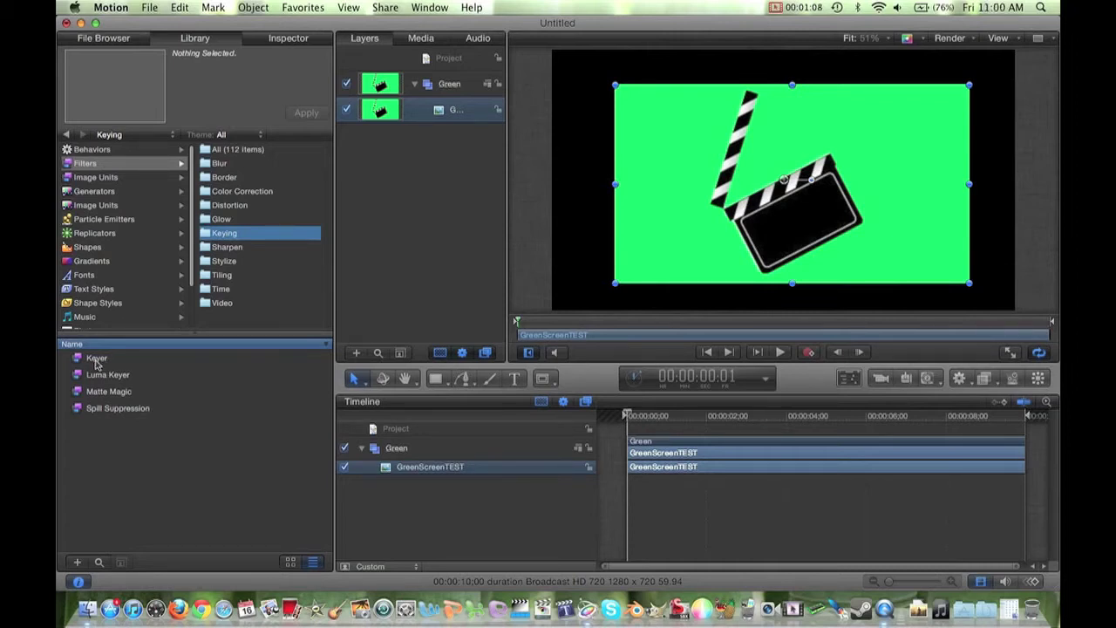
Apply Keyer and Matte Magic to the GreenScreenTEST clapperboard clip in the canvas
drag(97, 365, 783, 183)
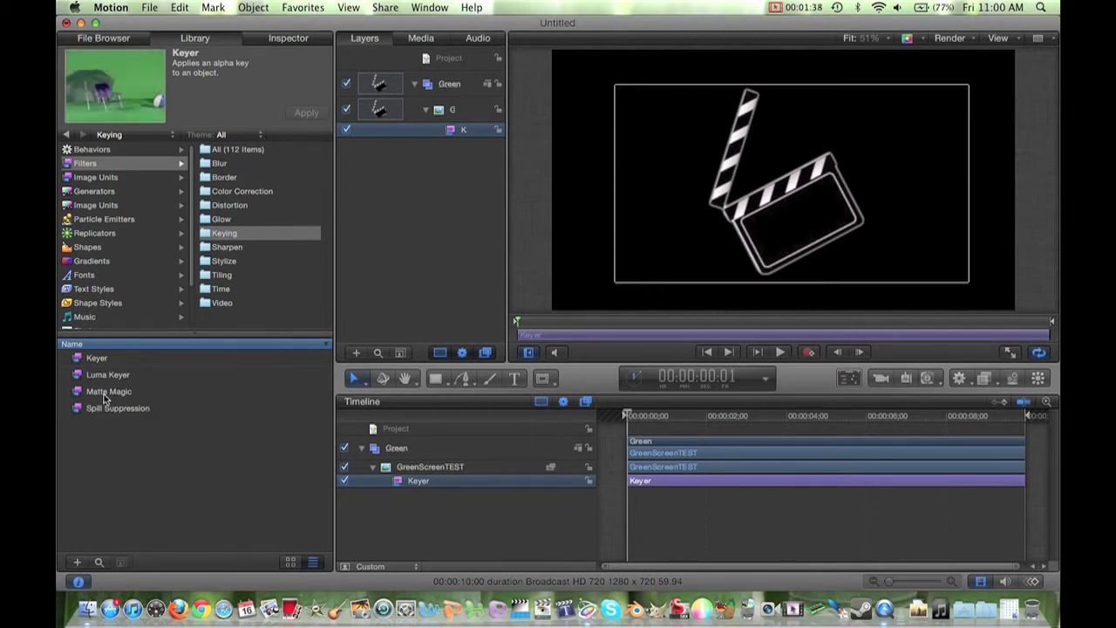
drag(119, 395, 773, 200)
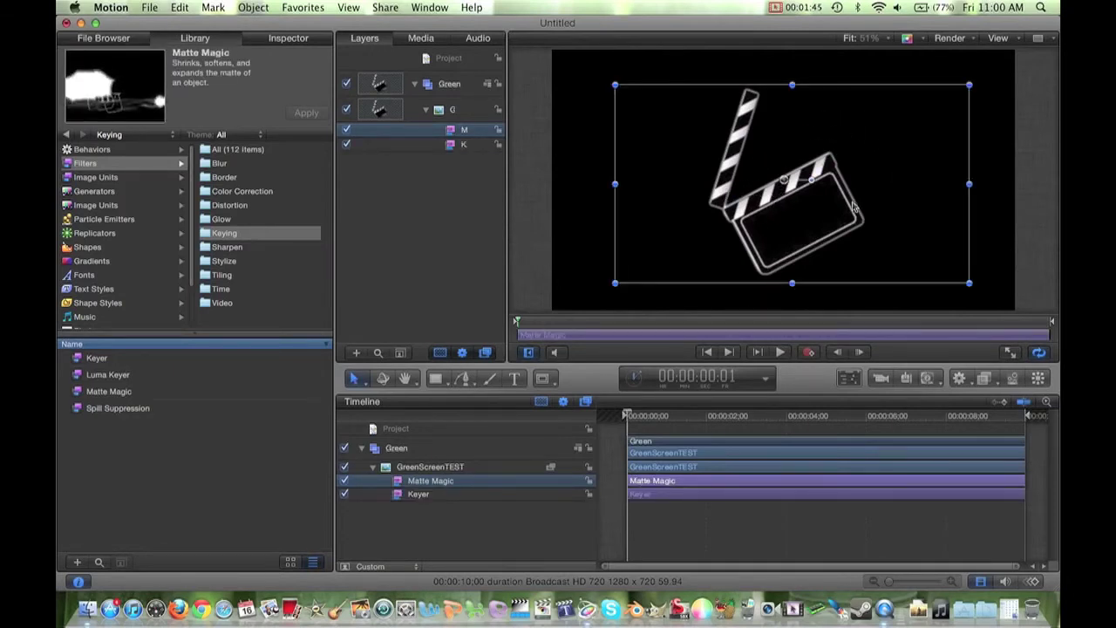
In the HUD, set Matte Magic to Erode 10, Shrink 0.57 and Feather 24
click(848, 379)
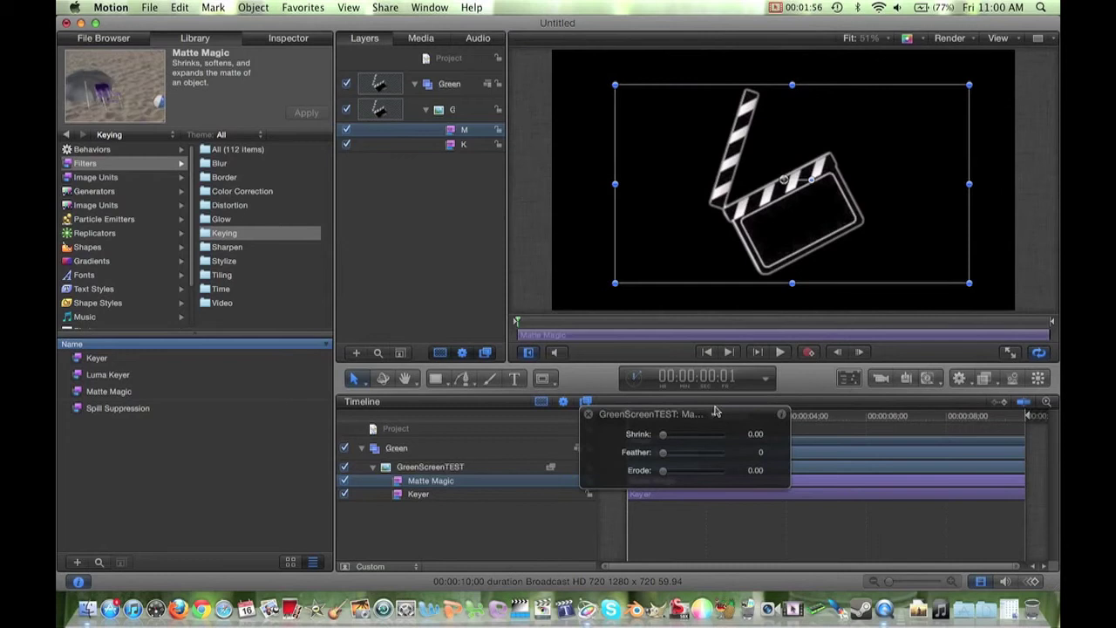
drag(719, 420, 688, 316)
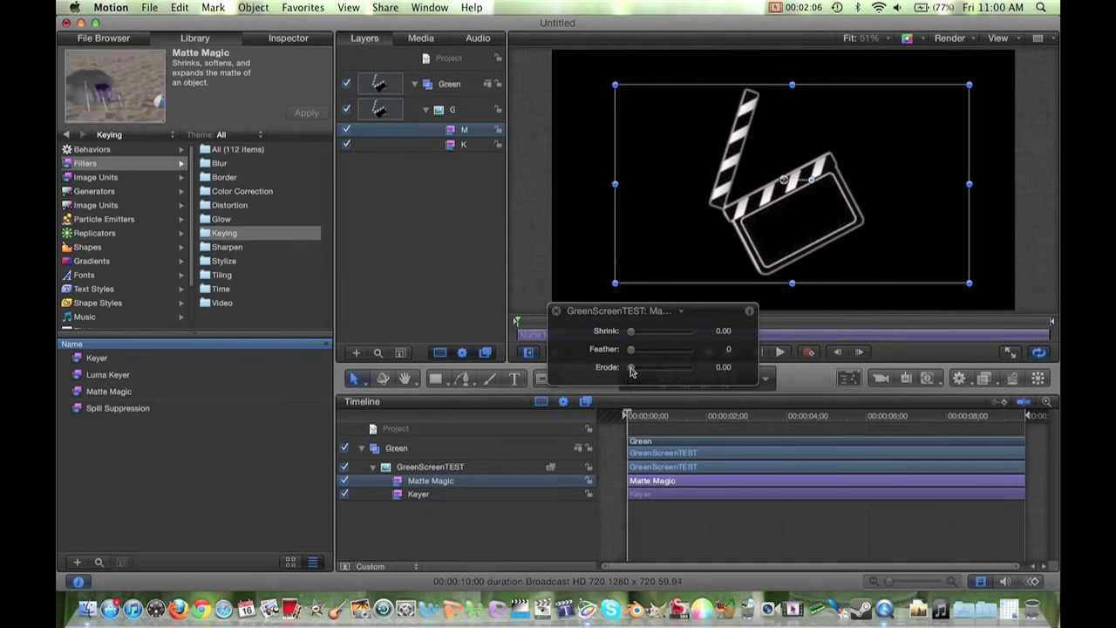
drag(631, 369, 724, 370)
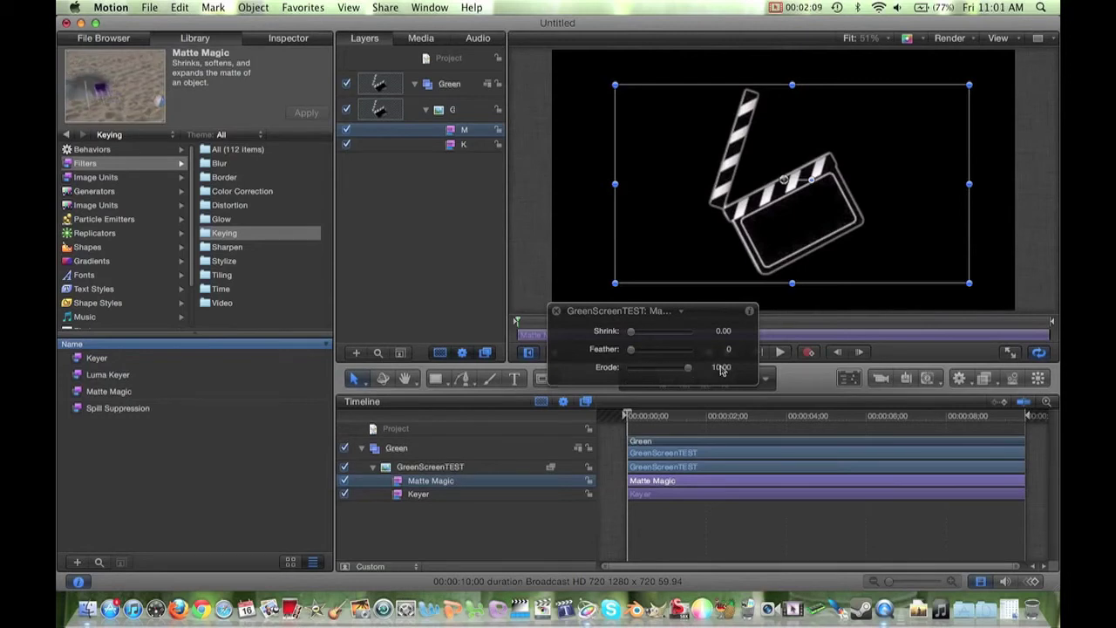
drag(632, 336, 645, 351)
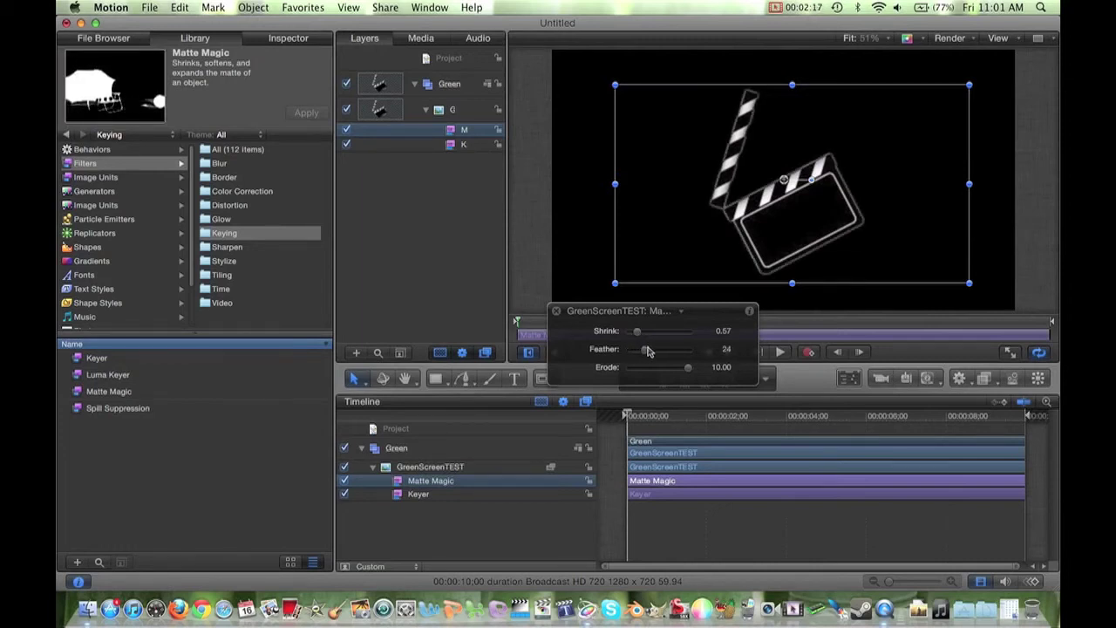
click(556, 311)
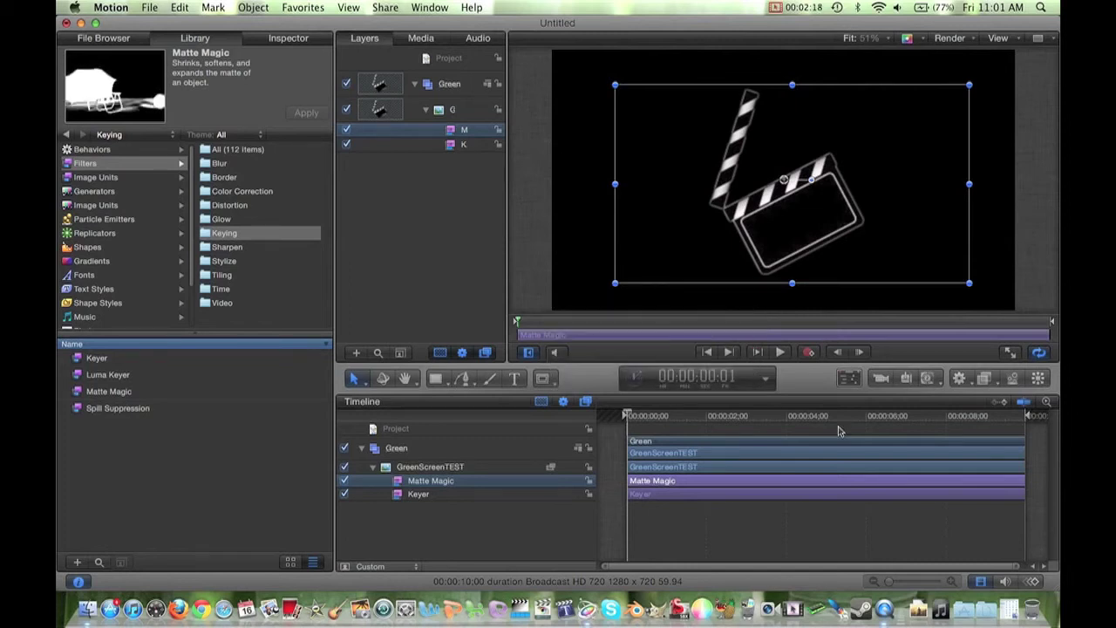
Import Theatre_Movie_Curtains.jpg from the Desktop and stack the clapperboard group above it
click(1009, 608)
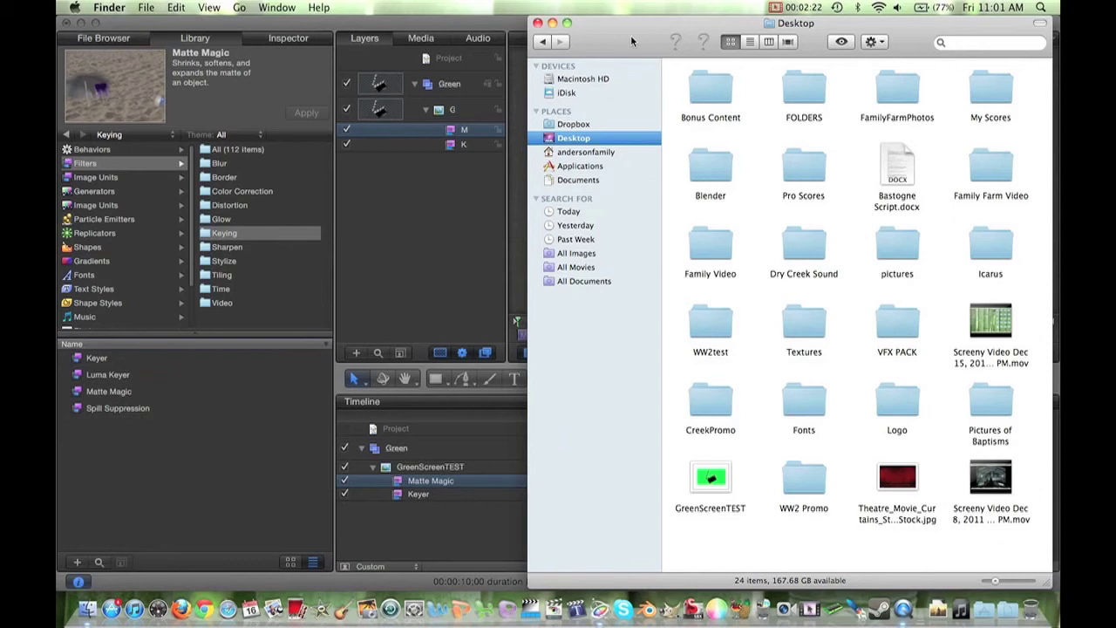
drag(630, 34, 164, 7)
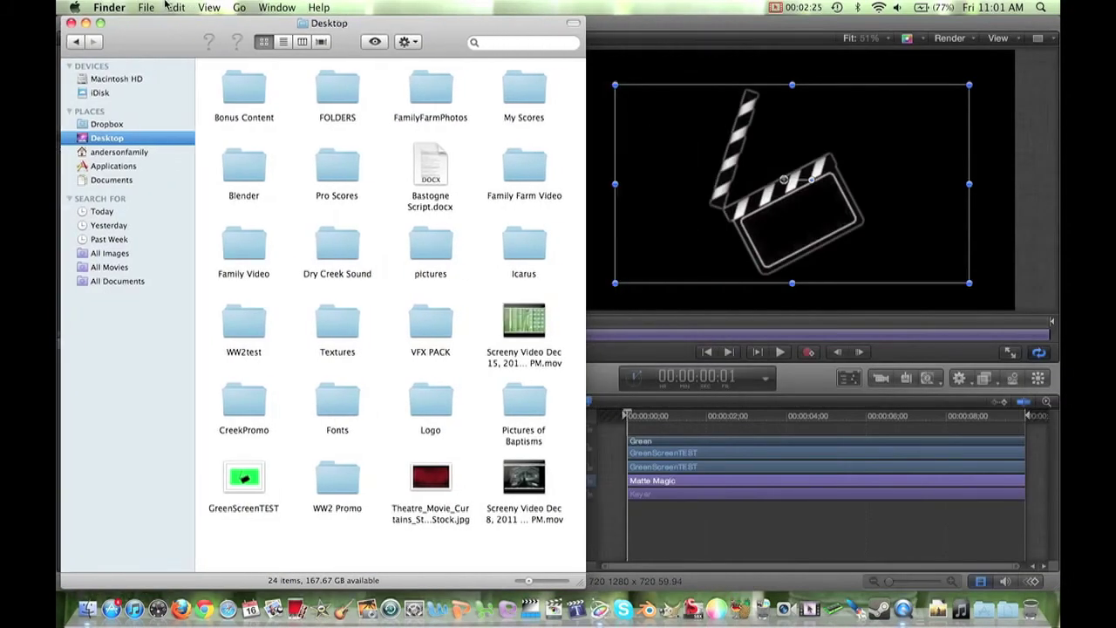
click(422, 487)
drag(422, 487, 787, 190)
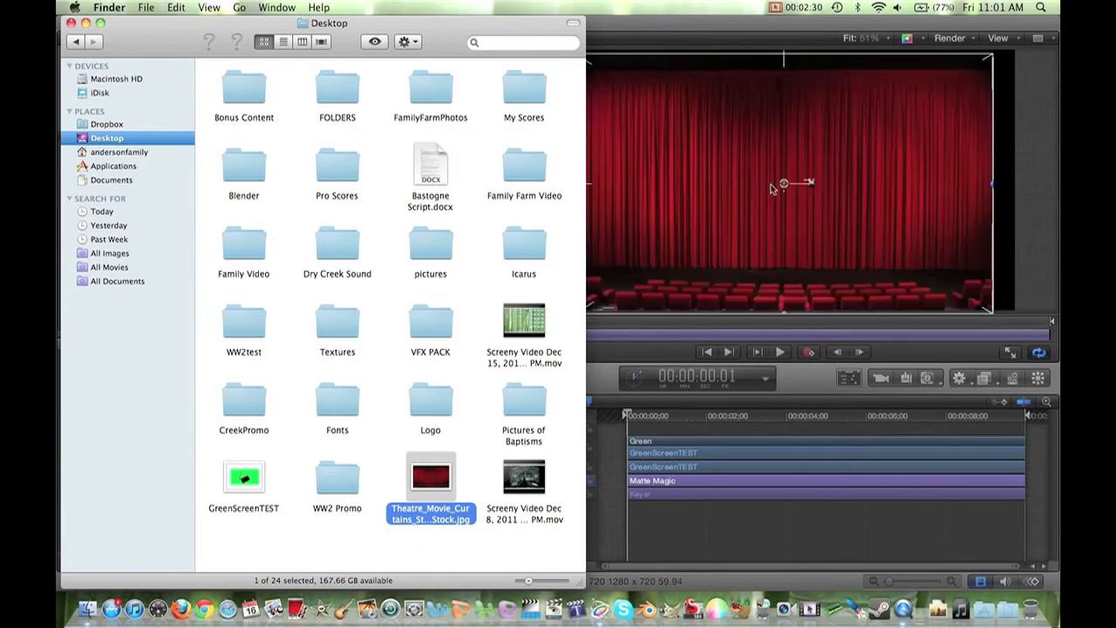
click(85, 24)
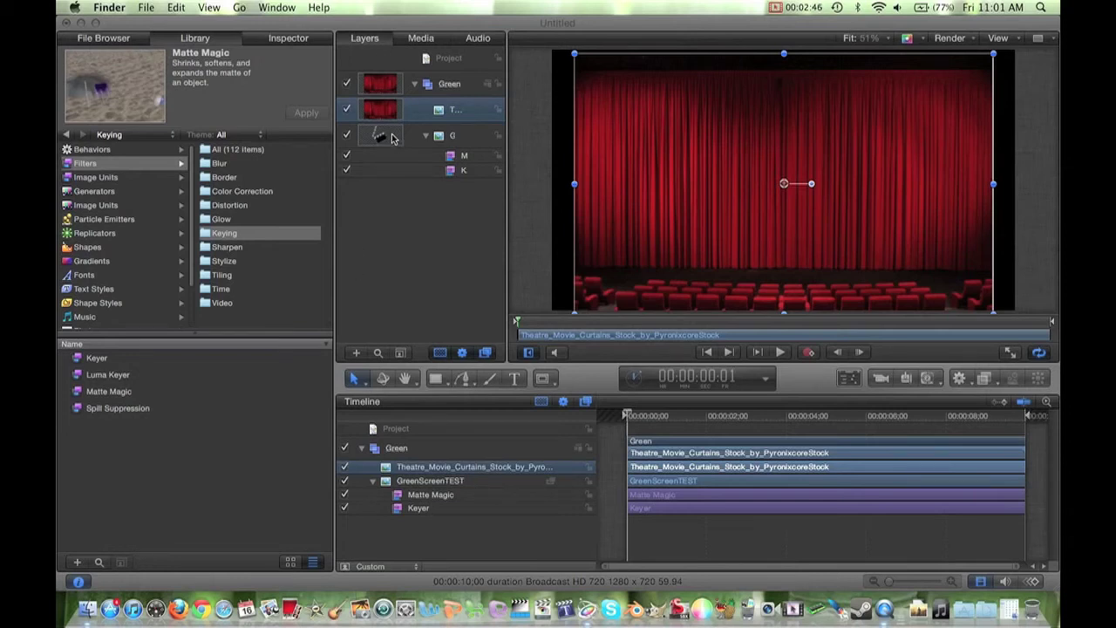
drag(392, 138, 403, 78)
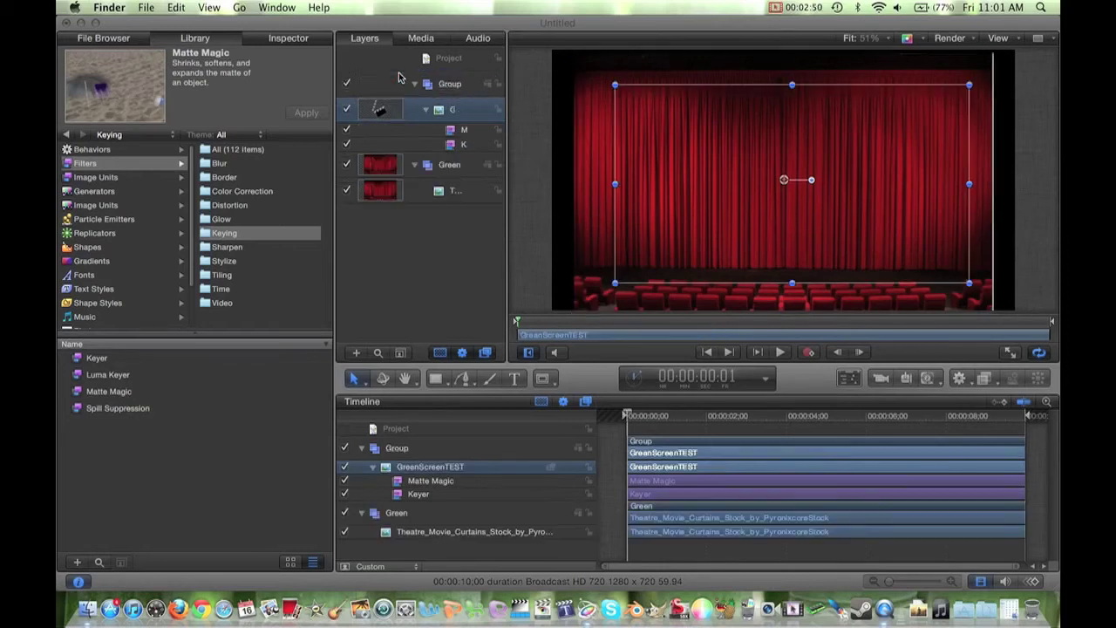
Scale the clapperboard down to about 223% and nudge it right and down
click(744, 434)
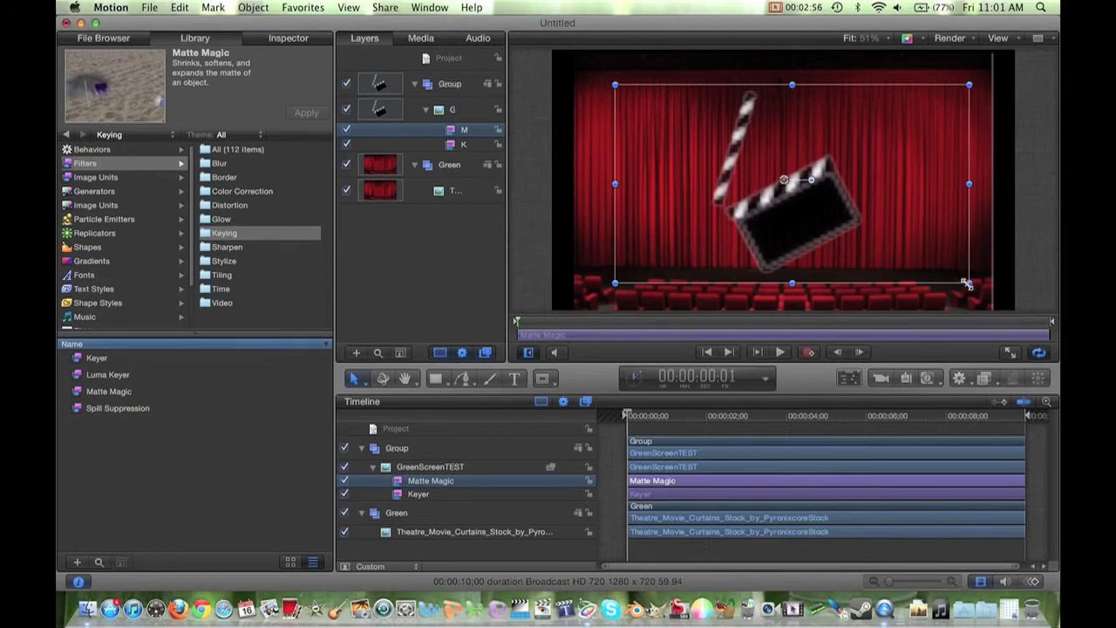
drag(967, 284, 924, 257)
drag(767, 170, 790, 186)
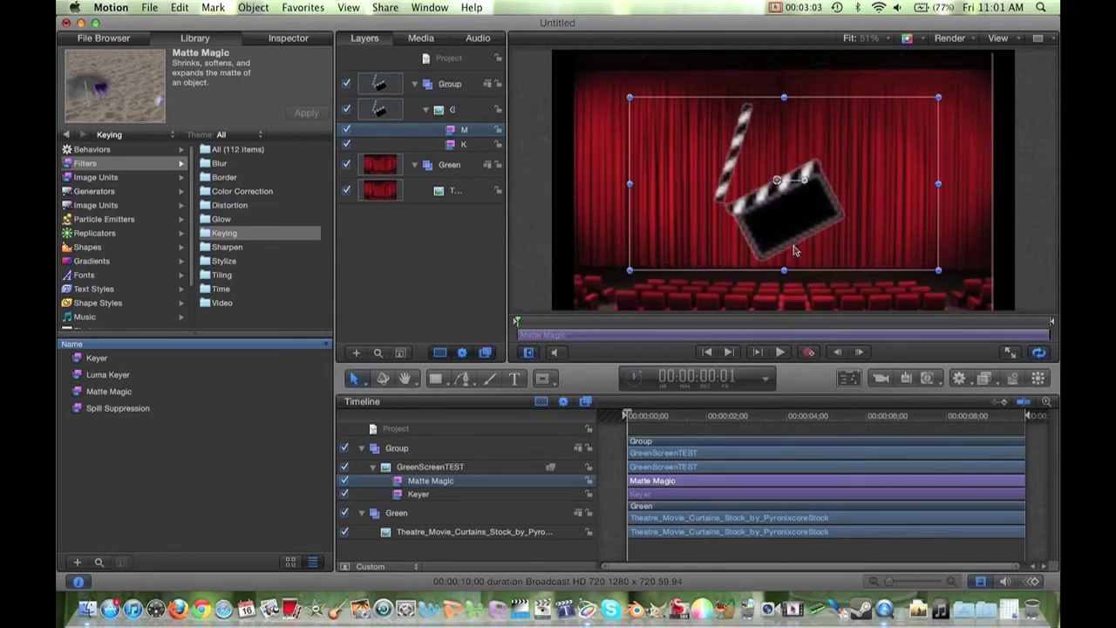
Check the curtains clip in the Inspector, then select the GreenScreenTEST clip
click(776, 433)
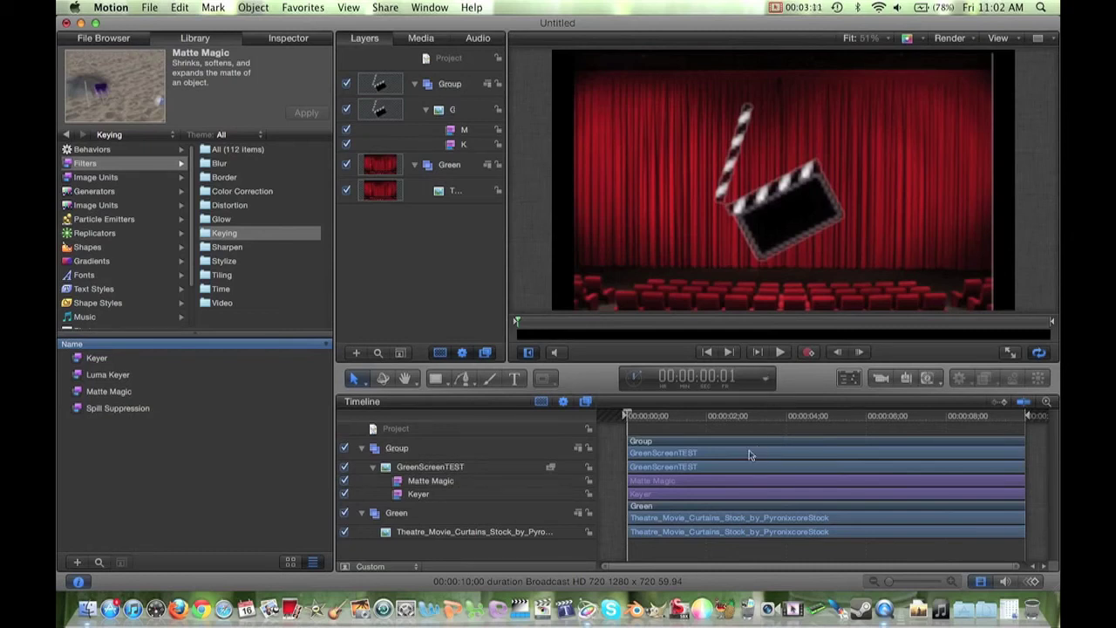
click(674, 521)
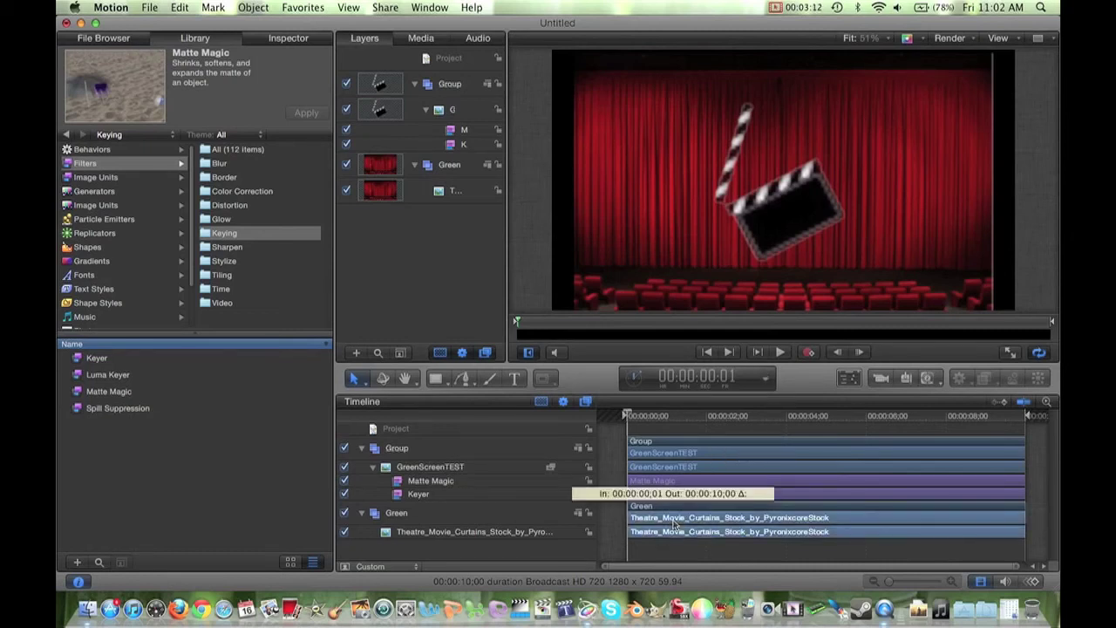
key(super+3)
click(710, 465)
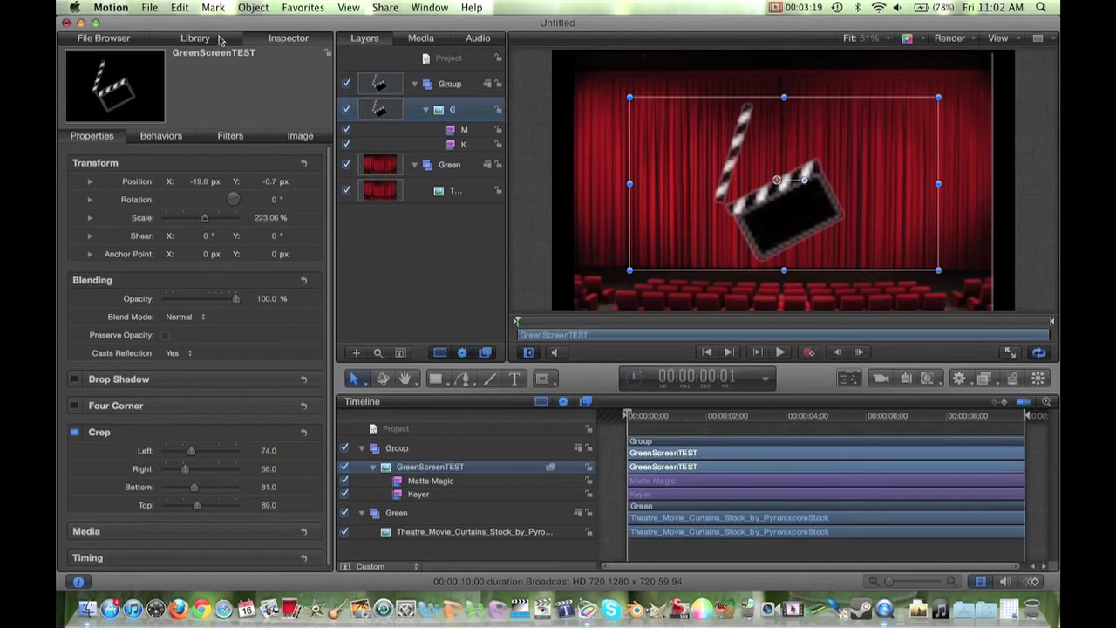
Enable the clapperboard's drop shadow with opacity 100%, distance 23, blur 64 and angle 348°
click(228, 137)
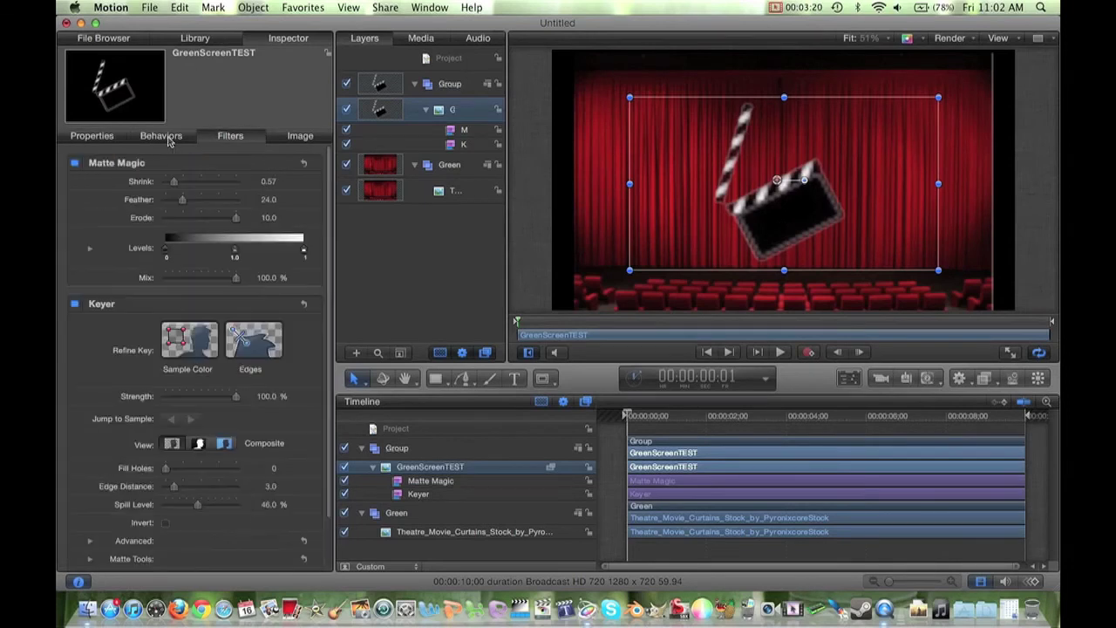
click(165, 138)
click(100, 138)
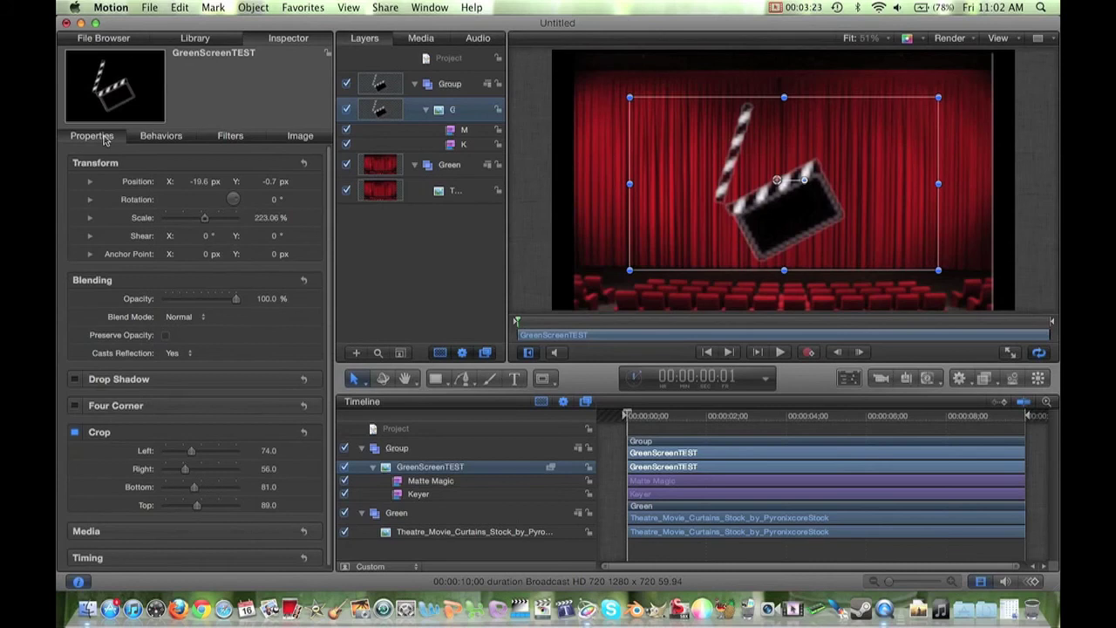
click(75, 378)
click(284, 380)
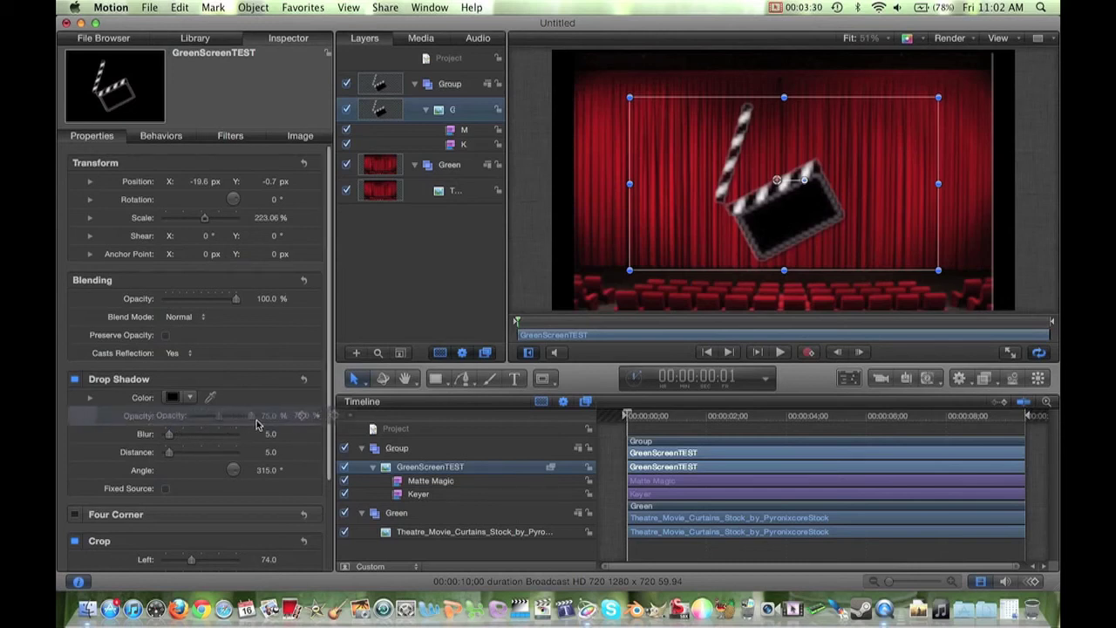
drag(218, 420, 243, 421)
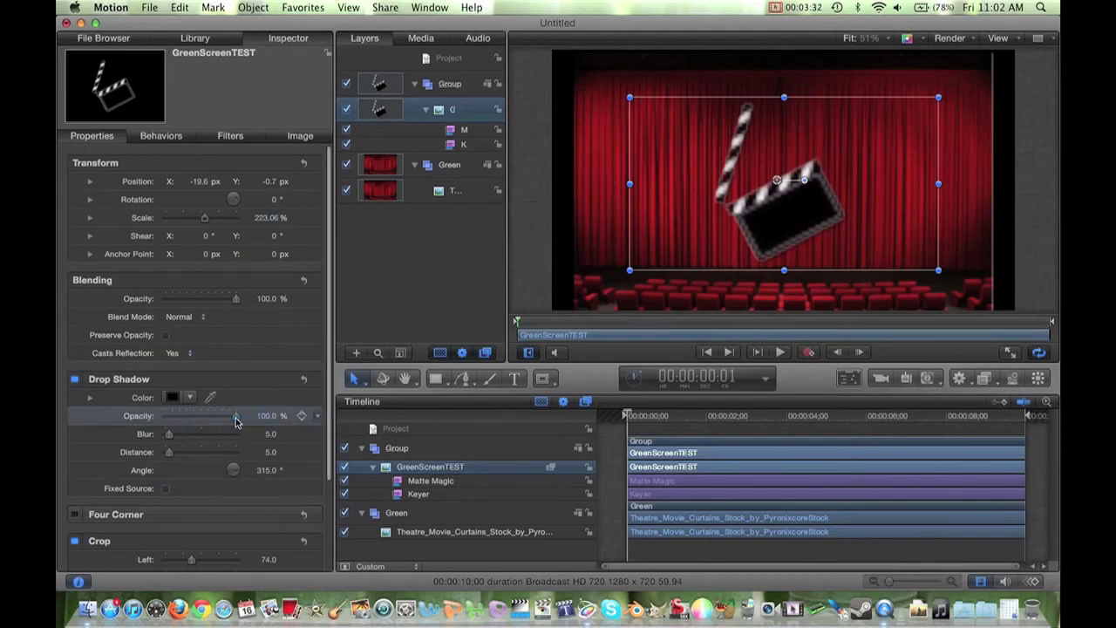
drag(171, 455, 180, 457)
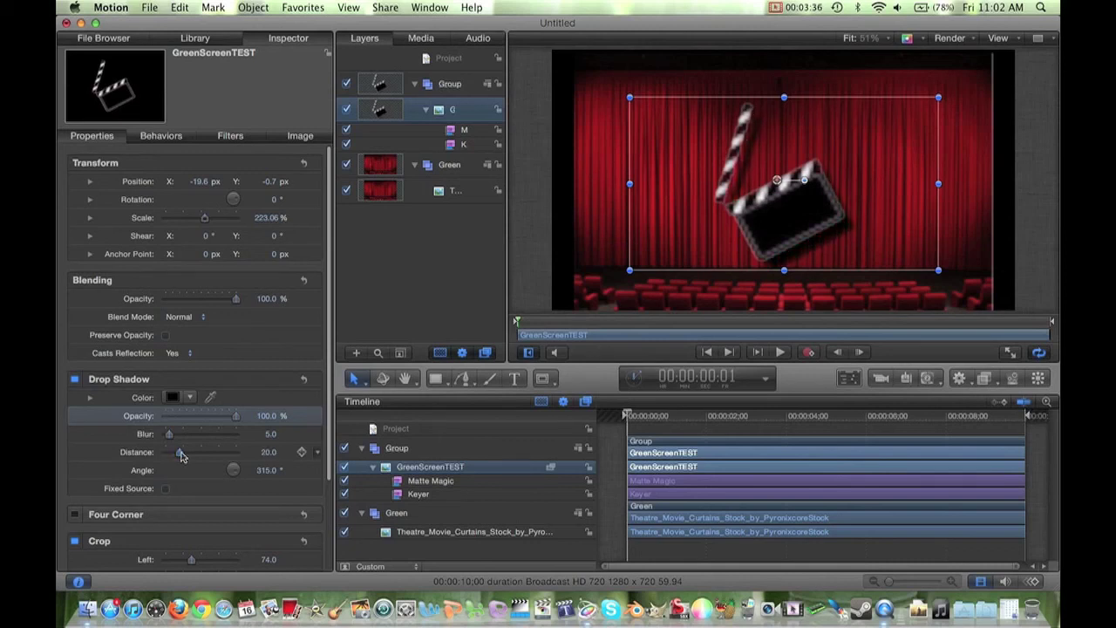
drag(177, 438, 235, 473)
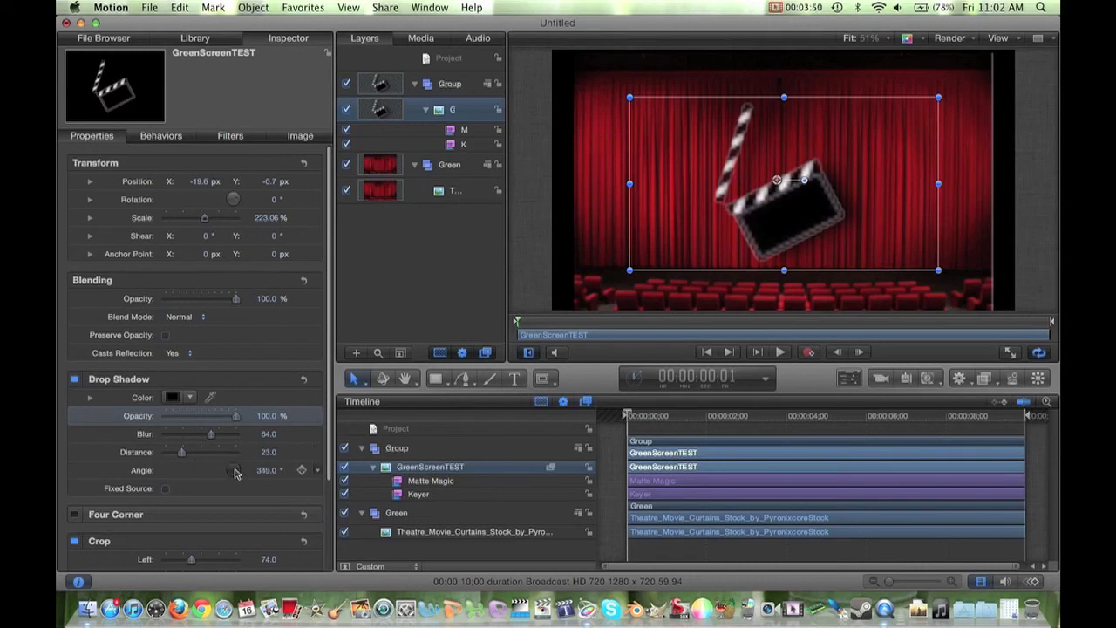
click(690, 432)
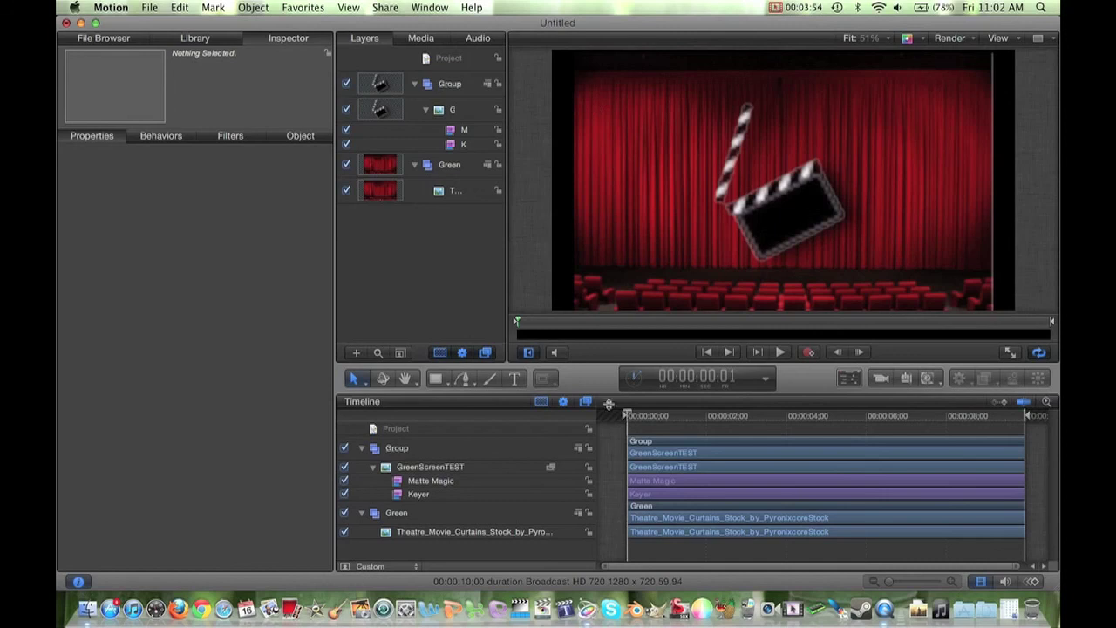